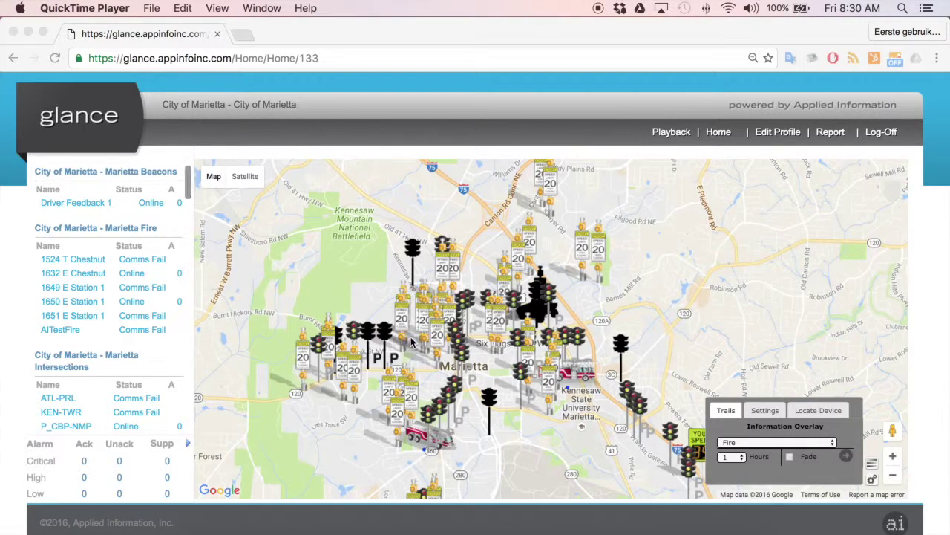
# Locate the E_Westside_Maple_W school beacon on the Marietta map and open its full device details
pyautogui.click(353, 280)
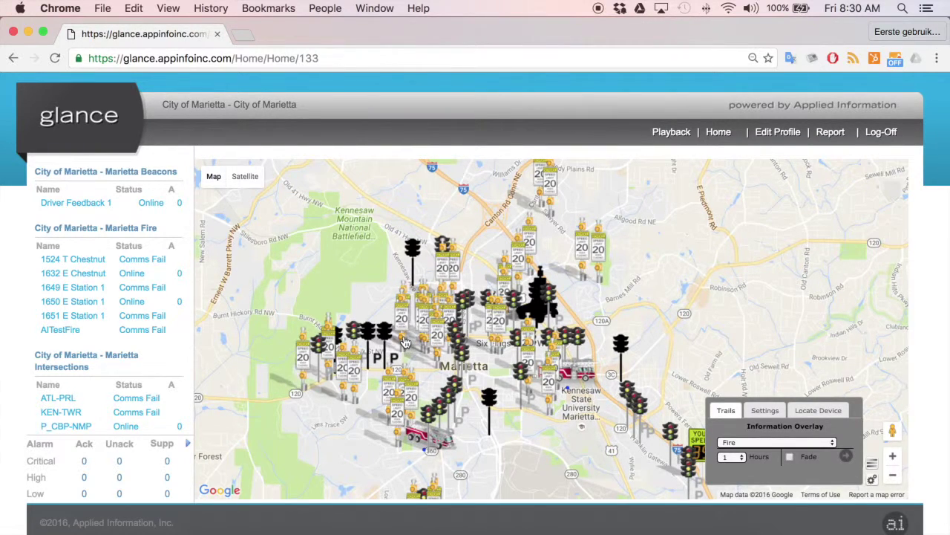
pyautogui.scroll(2, 405, 342)
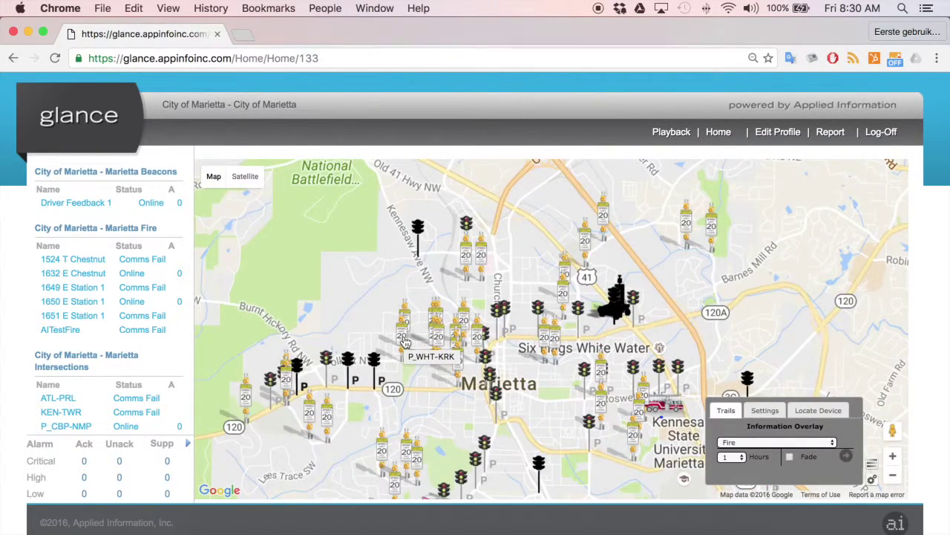
pyautogui.scroll(2, 410, 361)
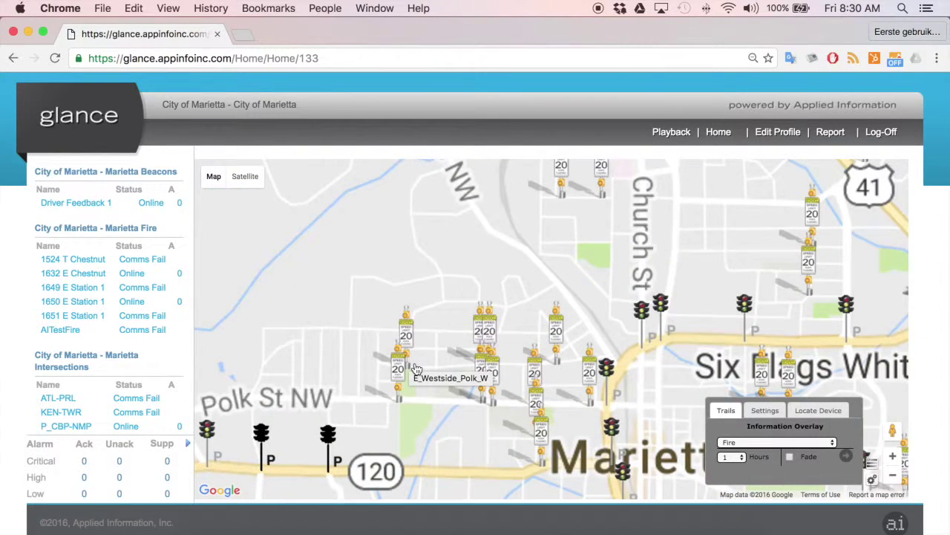
pyautogui.scroll(1, 416, 369)
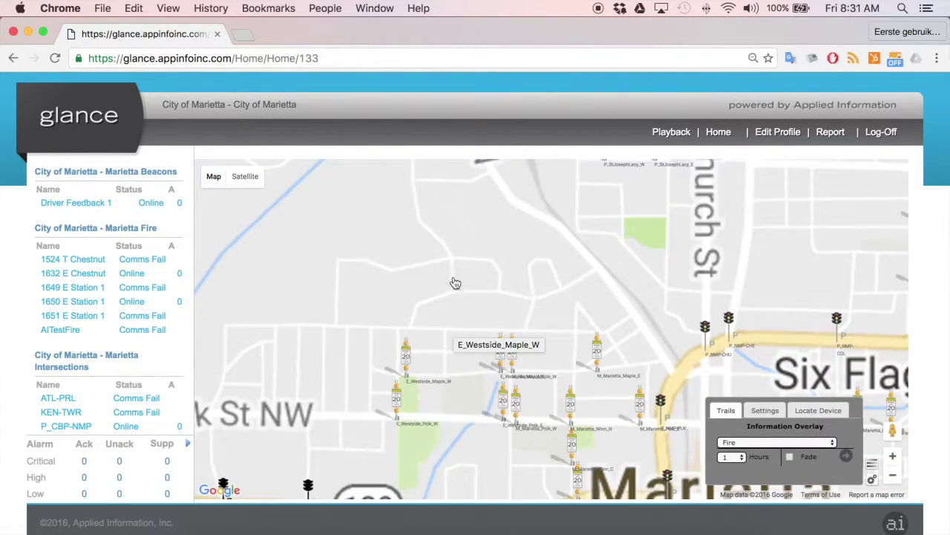
pyautogui.scroll(1, 465, 305)
pyautogui.moveTo(480, 376)
pyautogui.mouseDown()
pyautogui.moveTo(499, 282)
pyautogui.moveTo(514, 344)
pyautogui.moveTo(528, 360)
pyautogui.mouseUp()
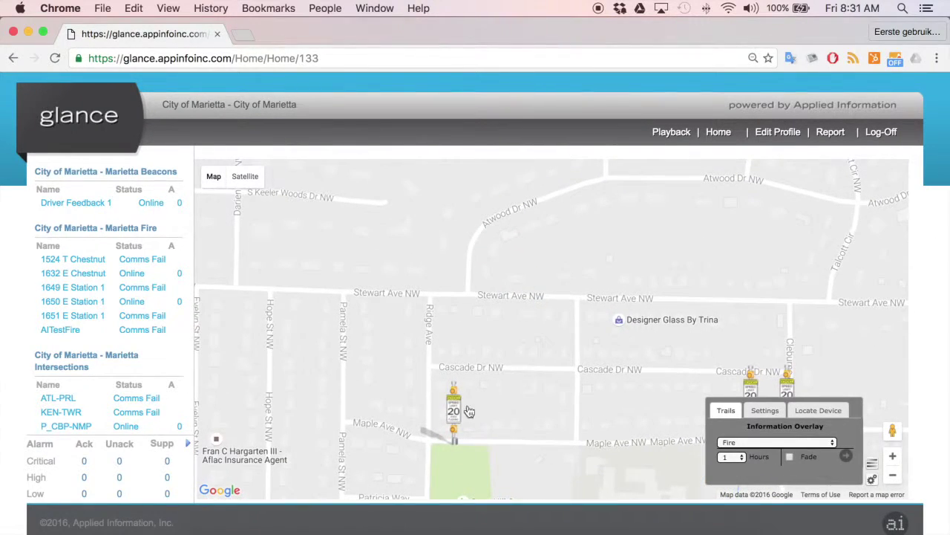
pyautogui.click(454, 412)
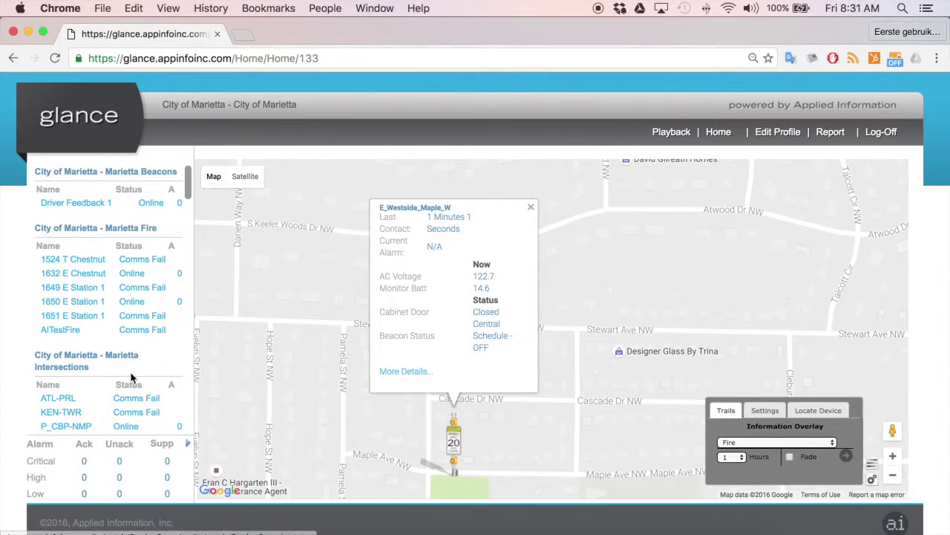
pyautogui.click(404, 373)
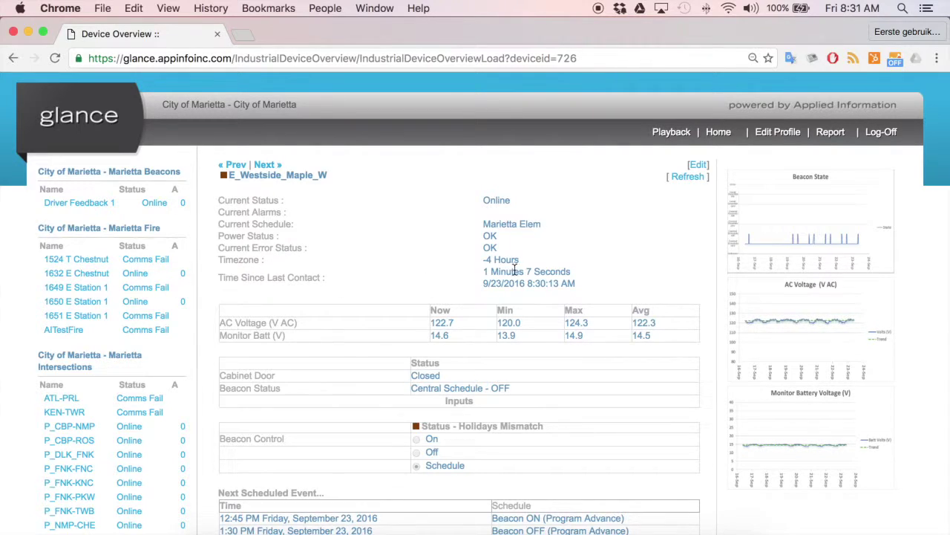
# Examine the beacon's time since last contact, its control status and the next scheduled events
pyautogui.moveTo(482, 272); pyautogui.dragTo(578, 277)
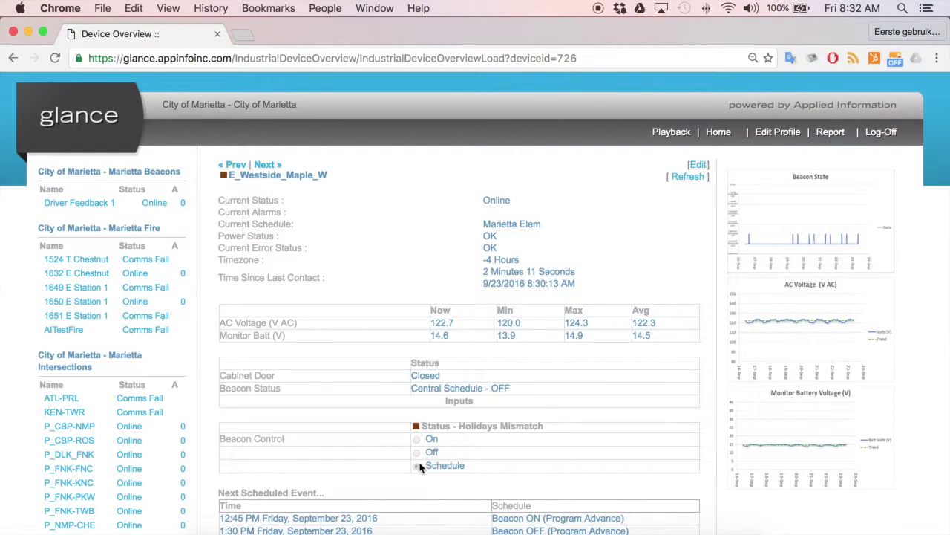
pyautogui.scroll(-1, 393, 442)
pyautogui.scroll(-3, 393, 442)
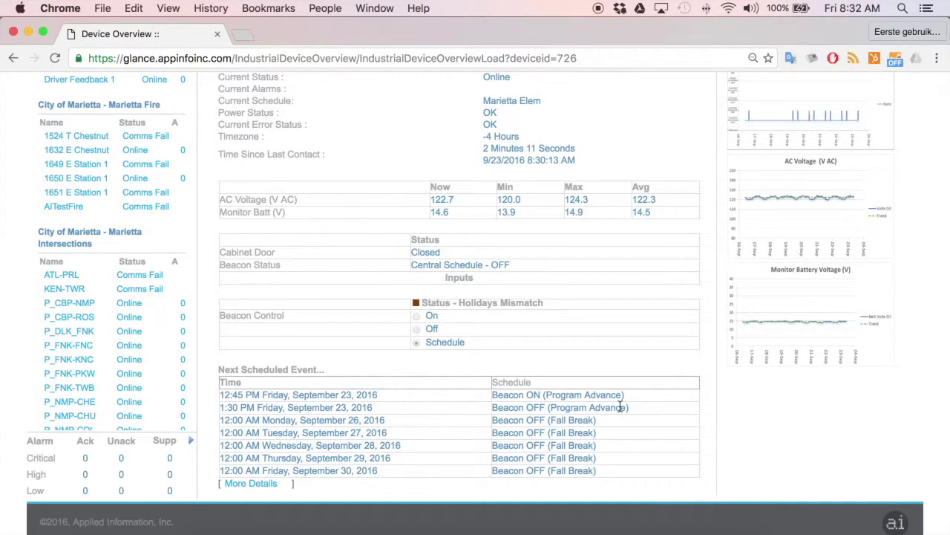
pyautogui.scroll(4, 620, 407)
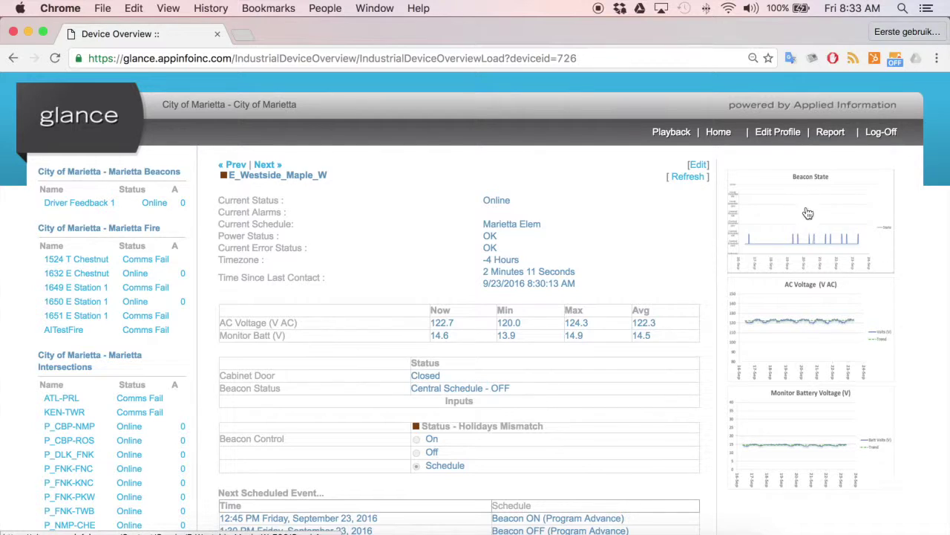
# View the enlarged Beacon State and AC Voltage graphs one after the other, closing each
pyautogui.click(823, 214)
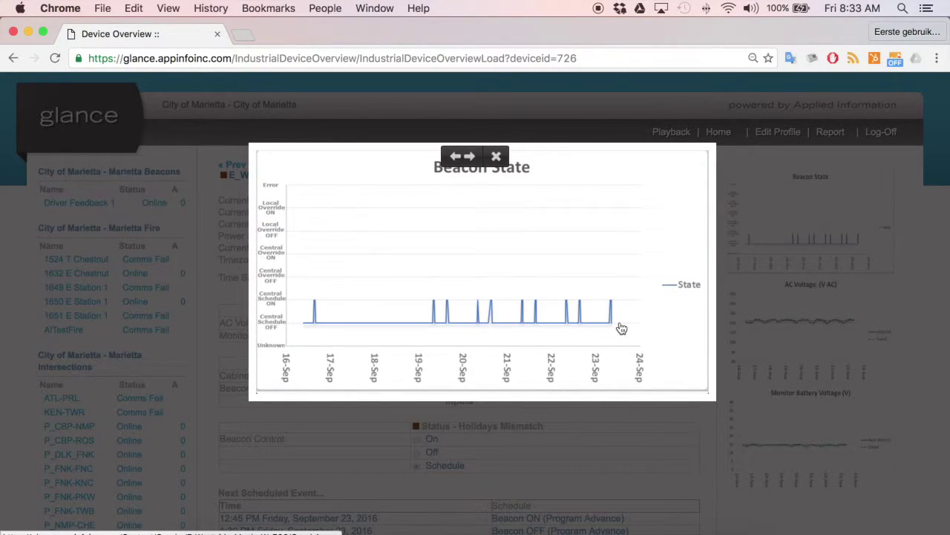
pyautogui.click(496, 157)
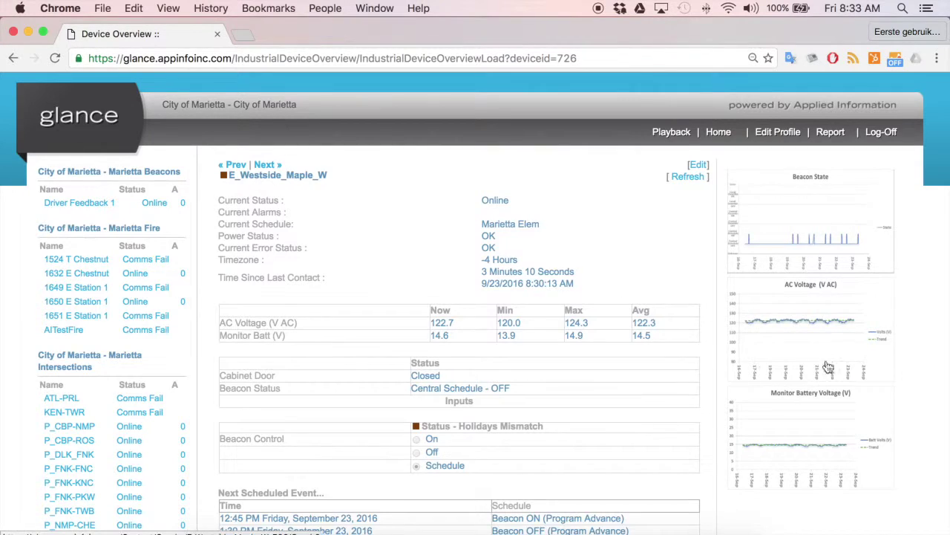
pyautogui.click(837, 339)
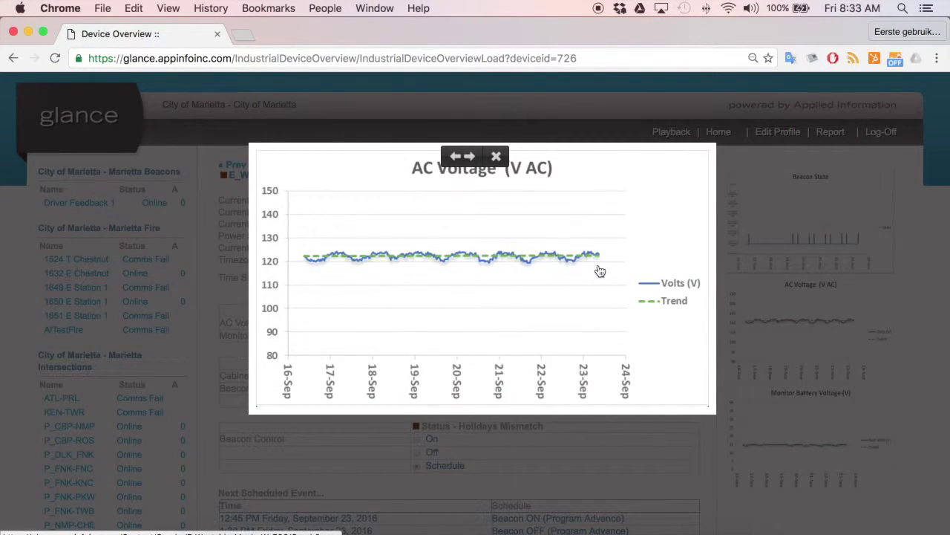
pyautogui.click(507, 160)
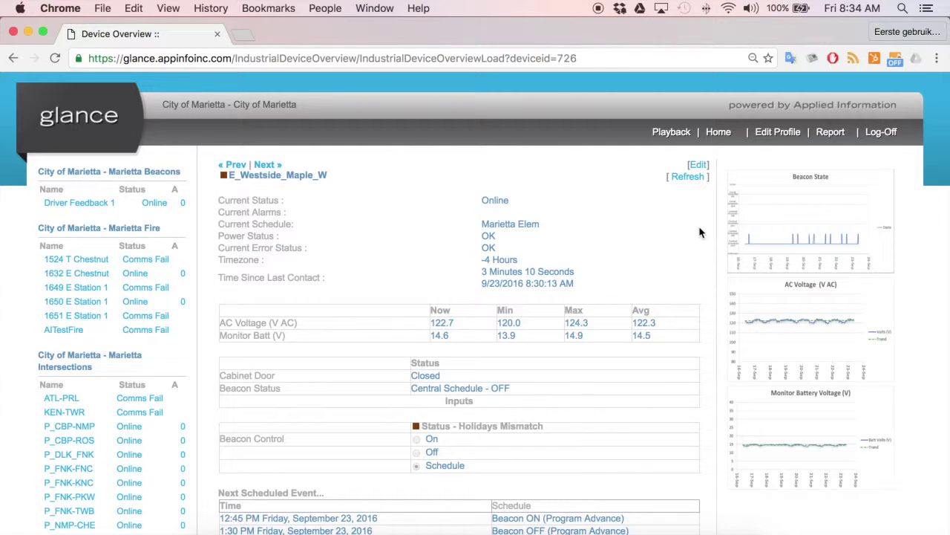
# Review the Next Scheduled Event list of E_Westside_Maple_W and return to the beginning of its overview
pyautogui.scroll(-3, 700, 233)
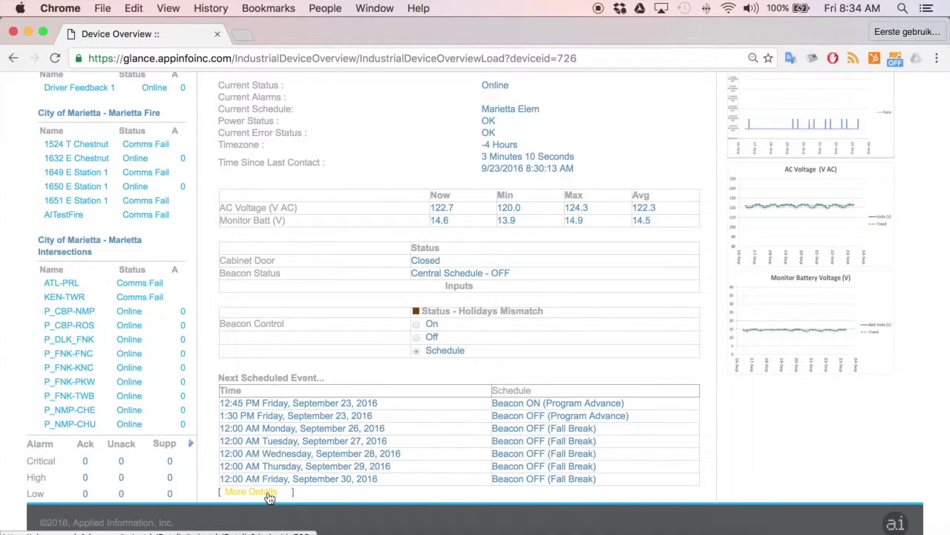
pyautogui.scroll(-1, 269, 497)
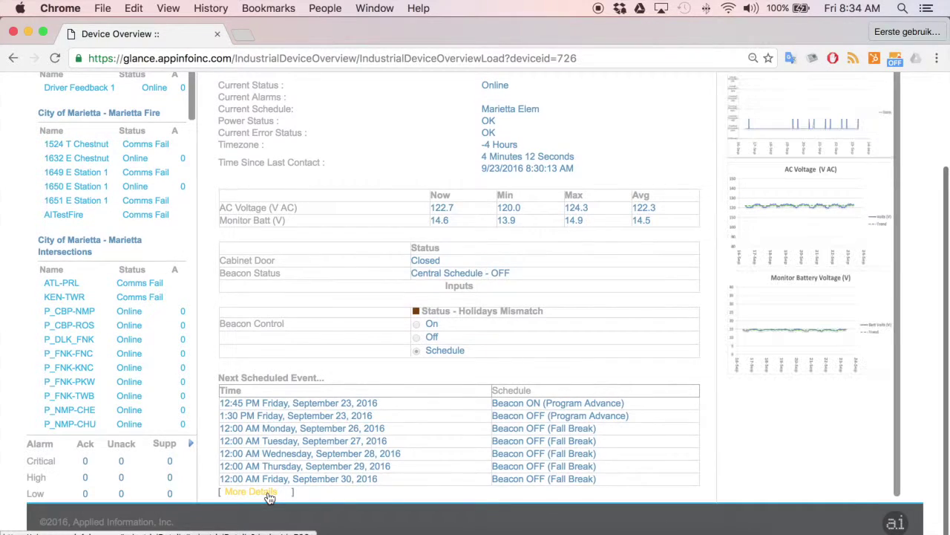
pyautogui.scroll(1, 749, 397)
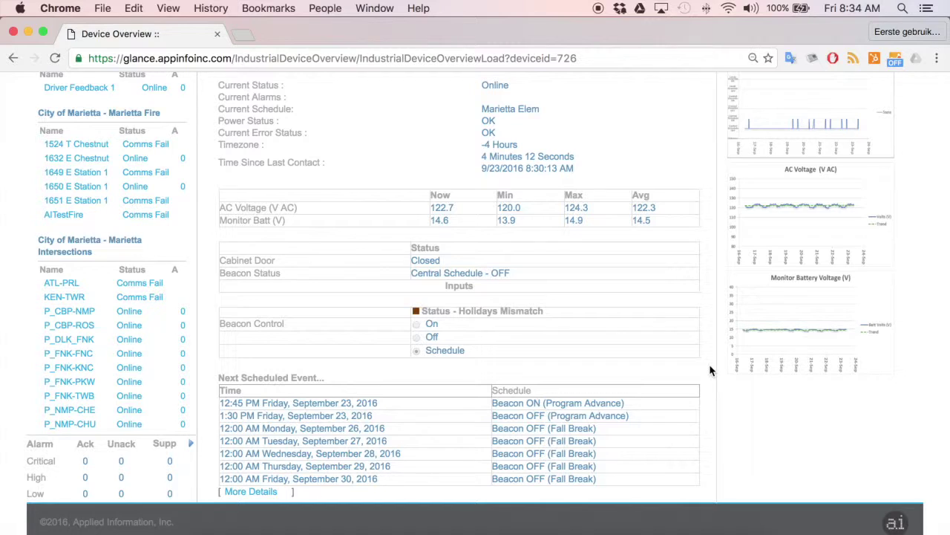
pyautogui.scroll(5, 710, 370)
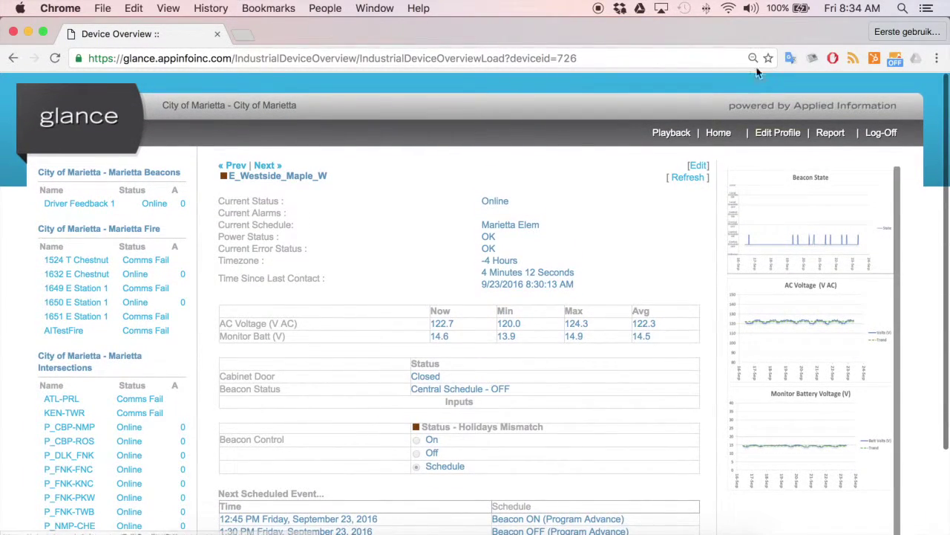
# Log off from the Marietta account and log in with the saved Sugarland username and its stored account password
pyautogui.click(879, 134)
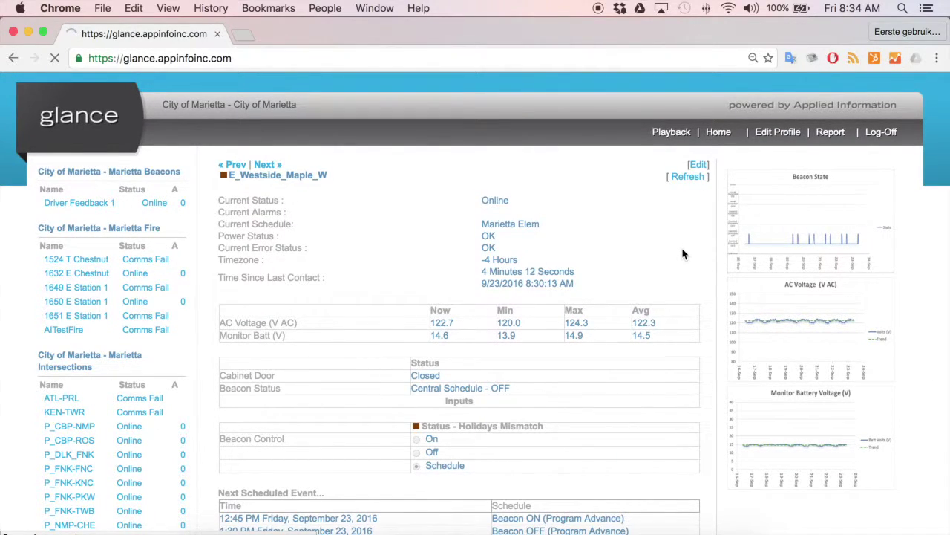
pyautogui.doubleClick(513, 248)
pyautogui.press('BackSpace')
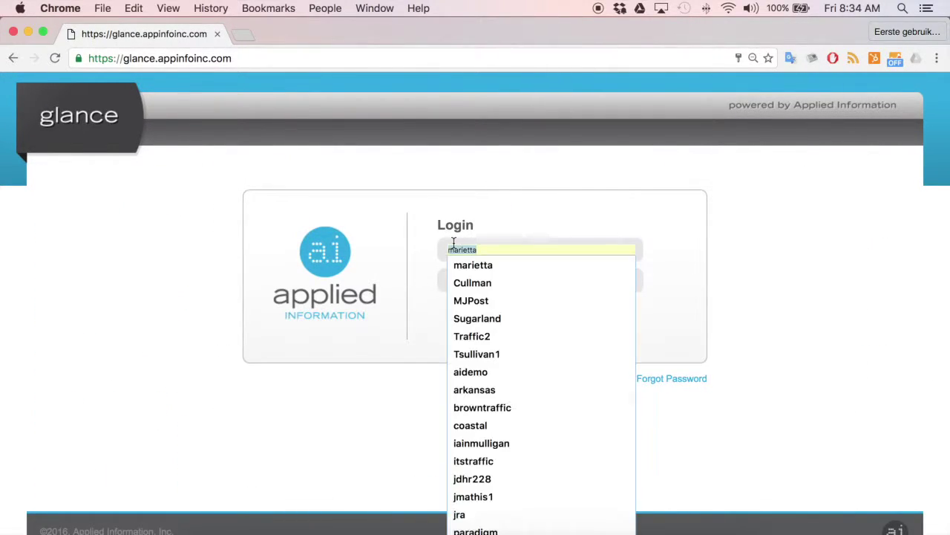
pyautogui.write('s')
pyautogui.click(484, 264)
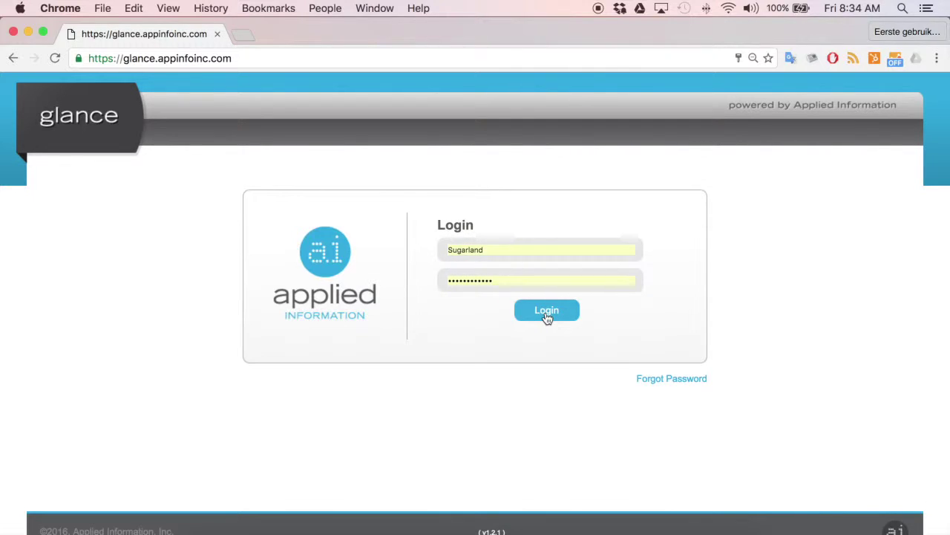
pyautogui.click(547, 318)
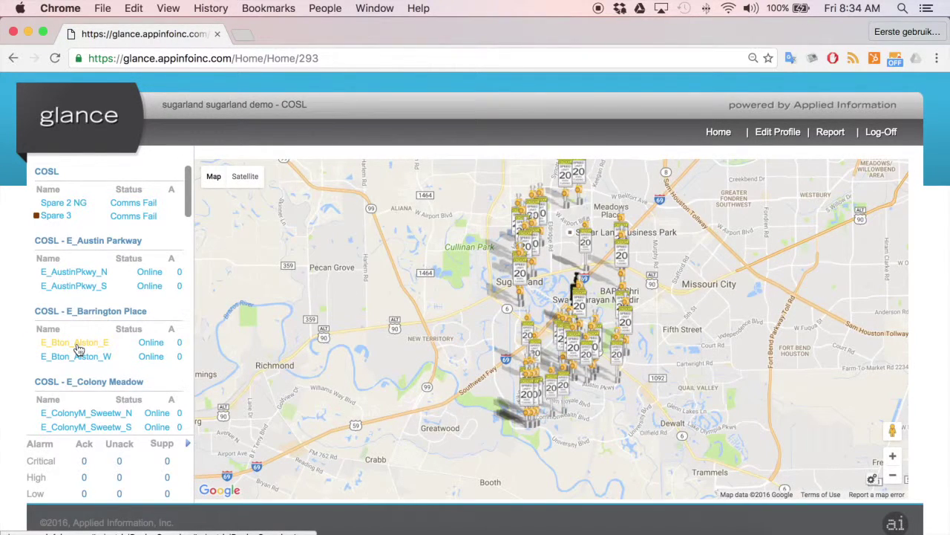
# Open the E_Bton_Alston_E beacon's overview under E_Barrington Place and view its enlarged Solar Battery graph, closing it again
pyautogui.click(78, 342)
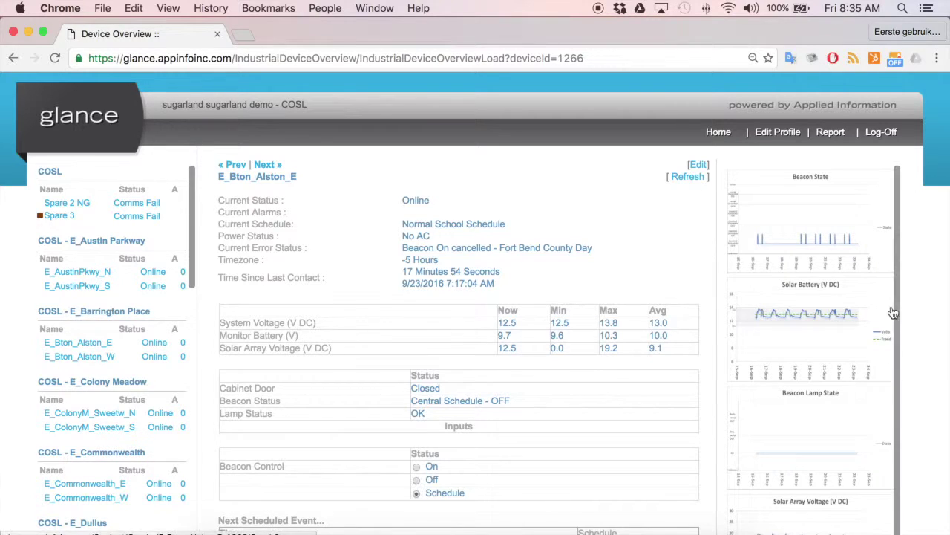
pyautogui.click(841, 326)
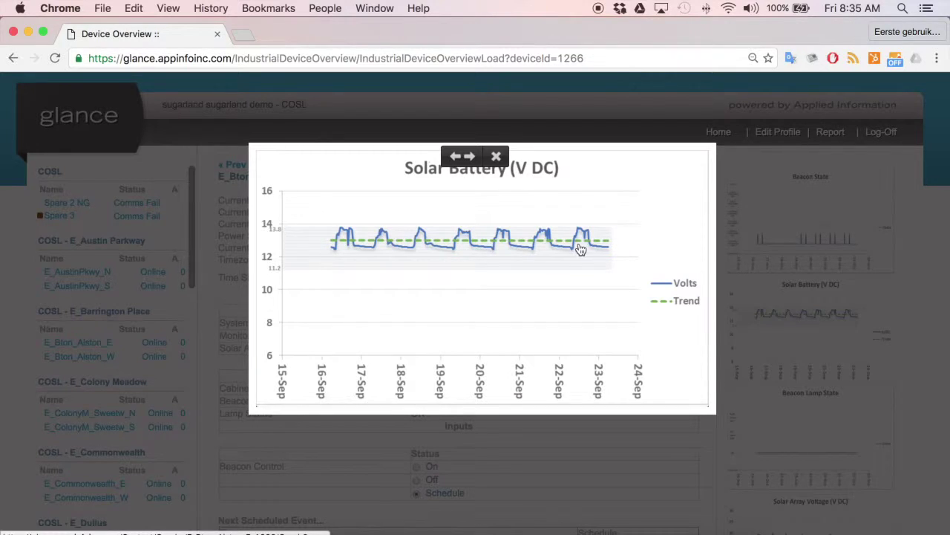
pyautogui.click(497, 158)
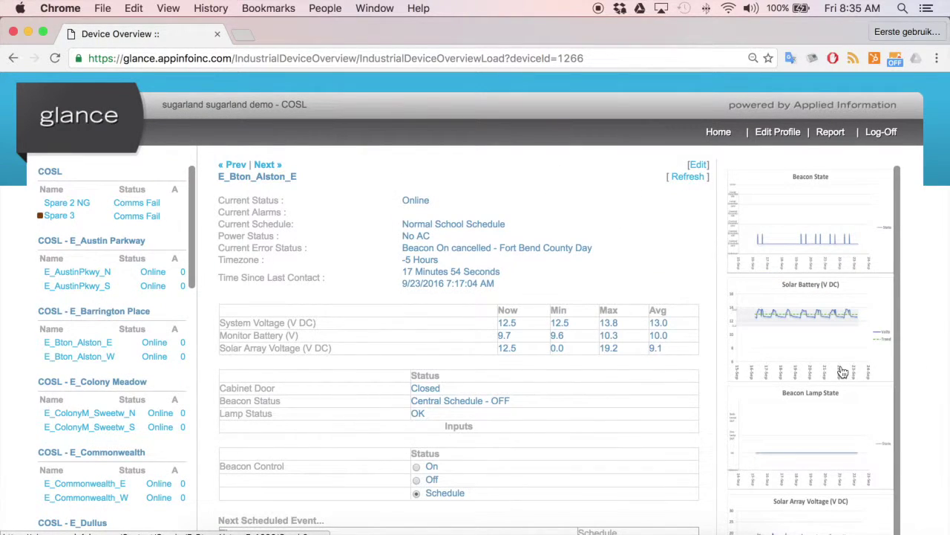
# View the enlarged Beacon Lamp State and Solar Array Voltage graphs of E_Bton_Alston_E, closing each
pyautogui.scroll(-2, 844, 372)
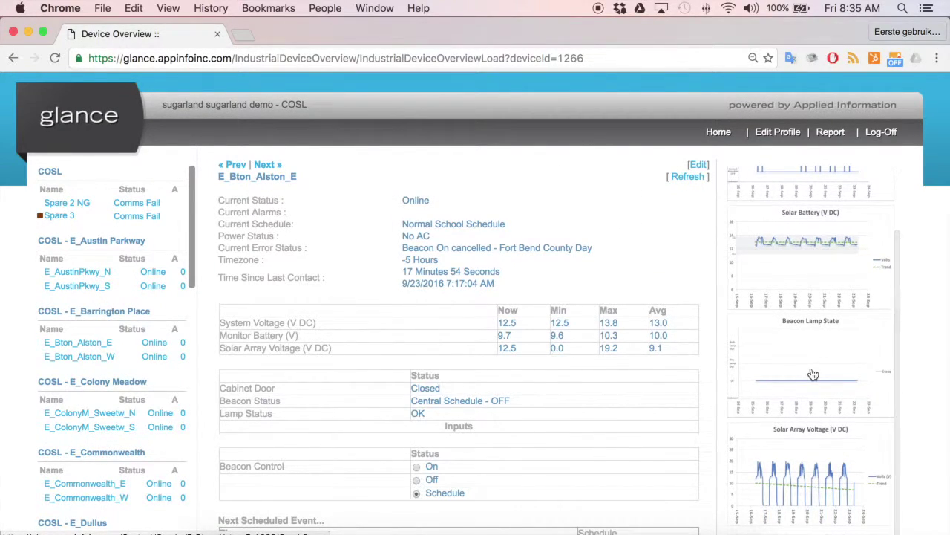
pyautogui.click(813, 375)
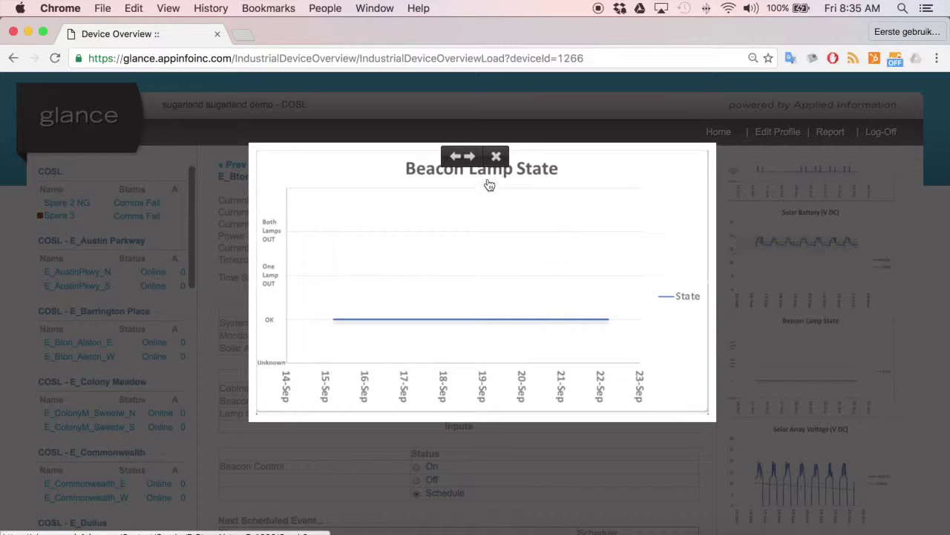
pyautogui.click(496, 156)
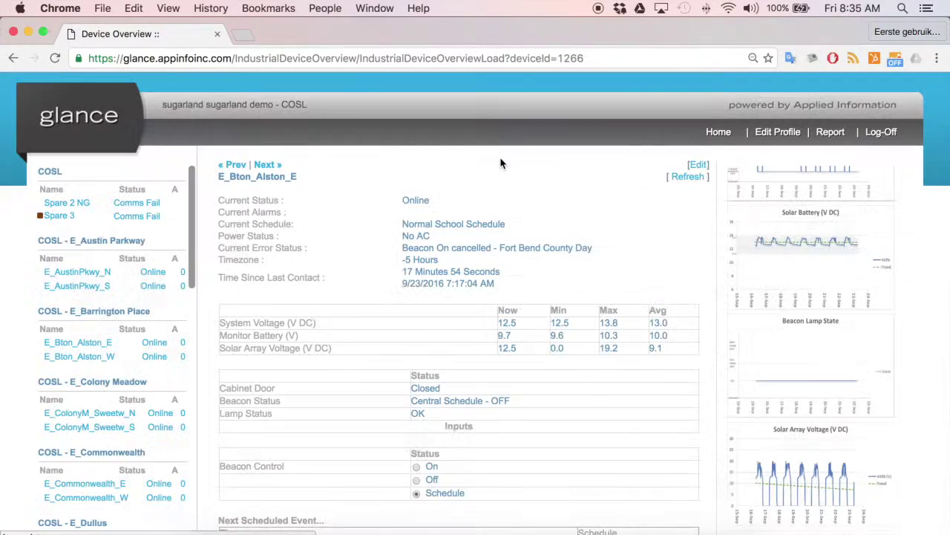
pyautogui.click(818, 449)
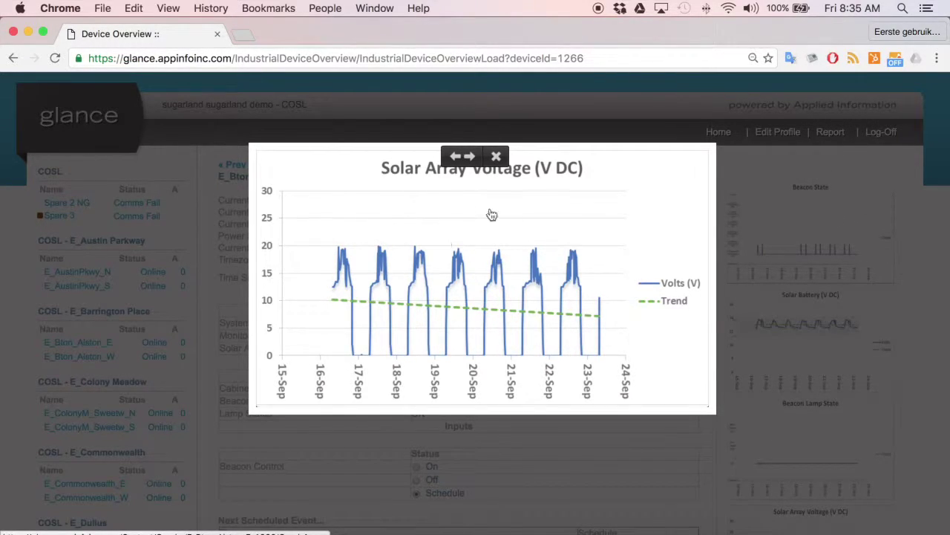
pyautogui.click(497, 157)
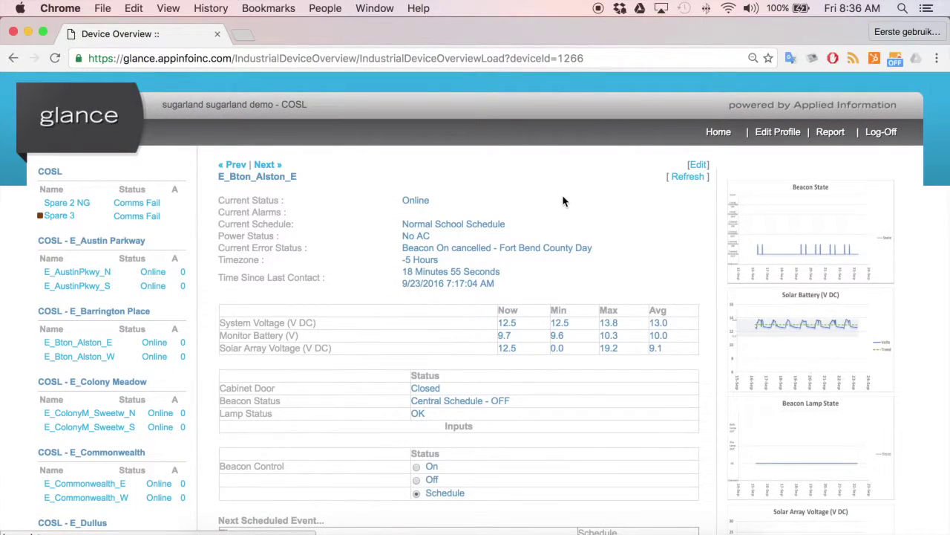